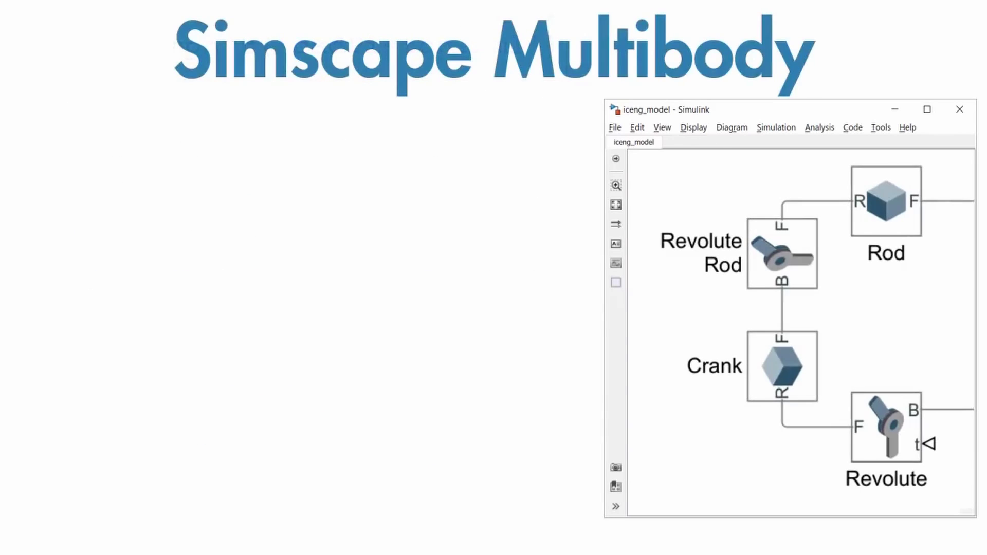
Open the public Sheet Metal Door Hinge document in Onshape.
left_click(785, 354)
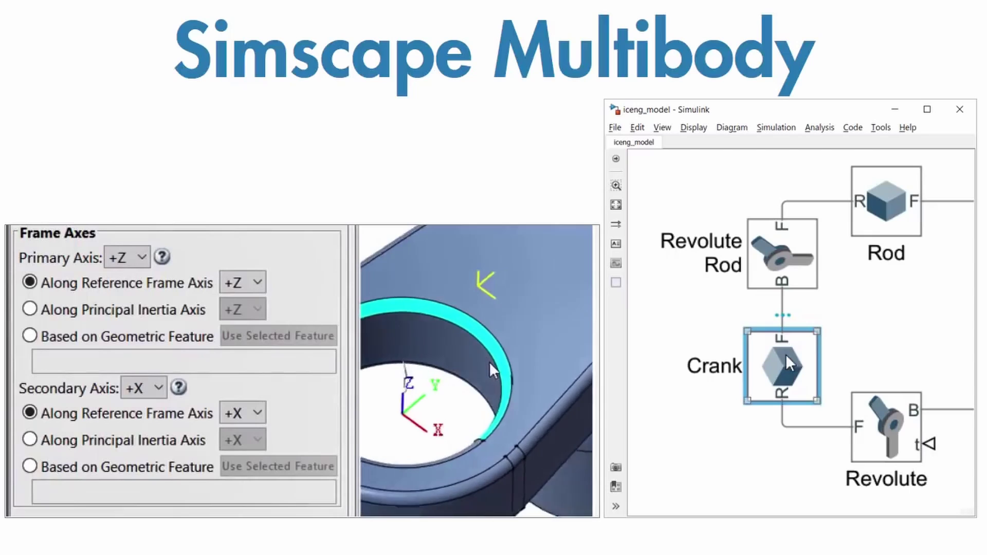
left_click(832, 356)
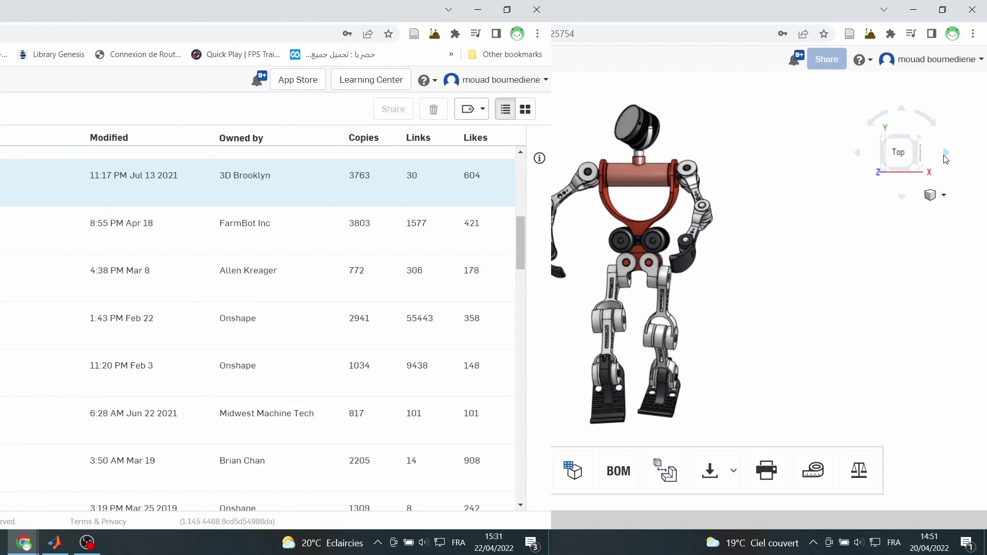
scroll(329, 216, "down", 4)
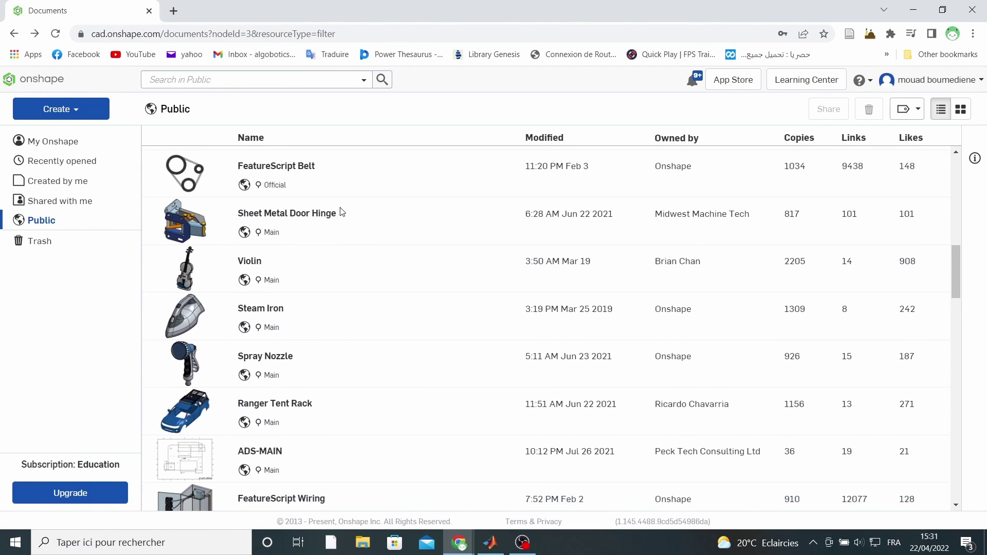
left_click(294, 209)
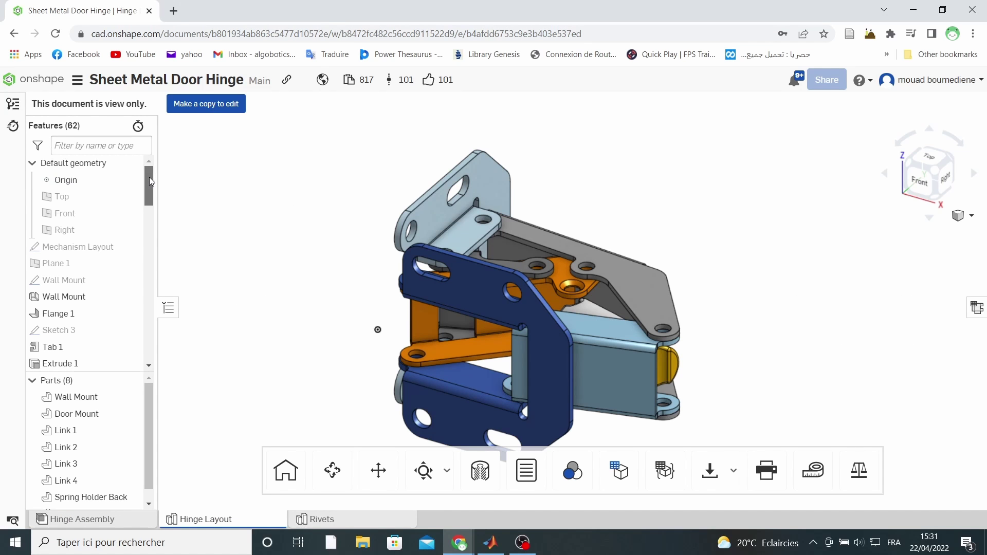
left_click_drag(149, 180, 160, 334)
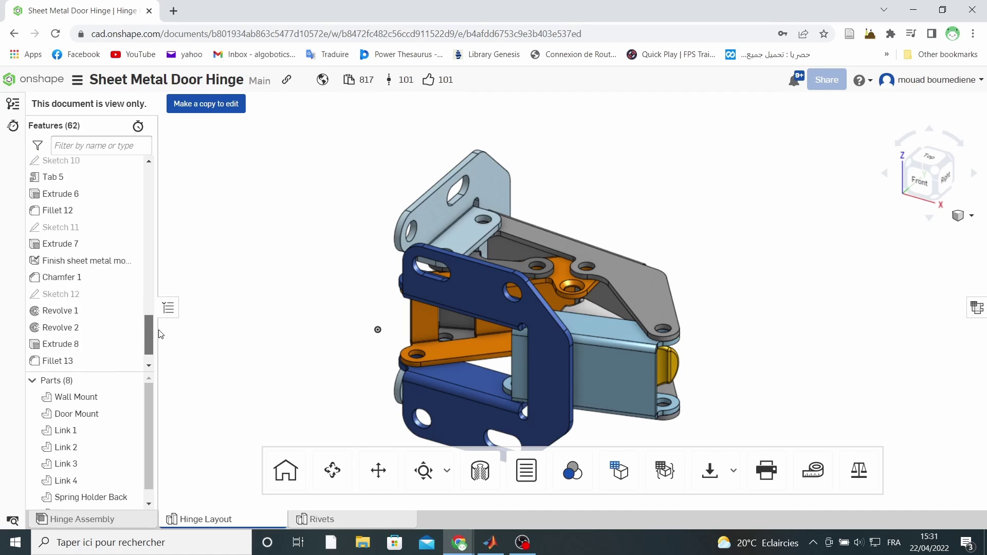
View the Rivets part studio, then open Hinge Assembly and copy its web address.
key("alt+Right")
left_click(129, 521)
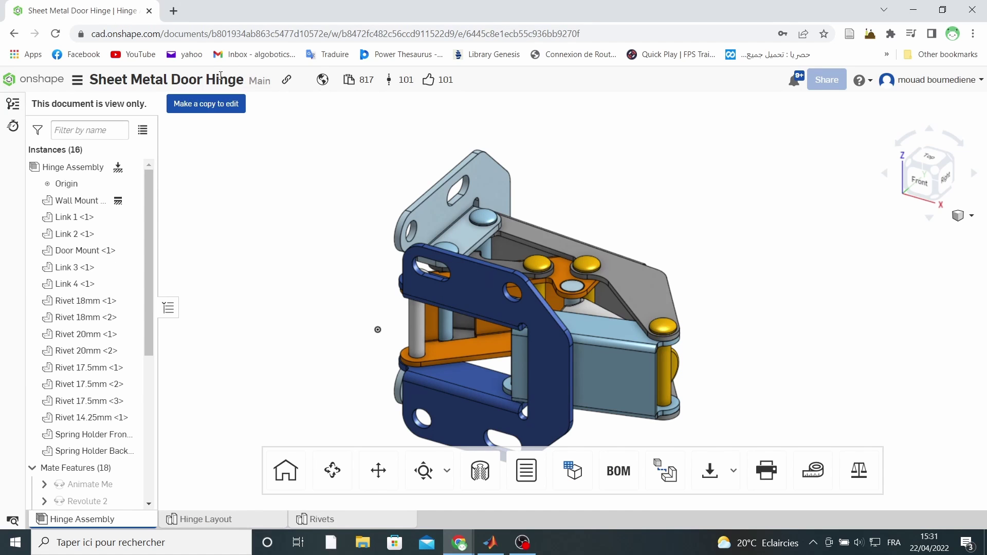
left_click(253, 34)
key("alt+Tab")
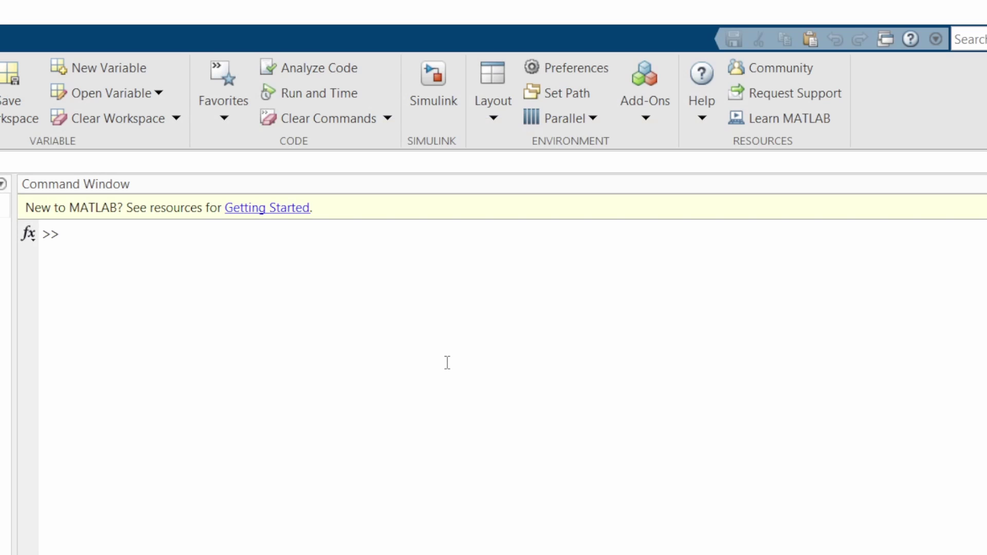
Store the pasted Hinge Assembly link in the URL variable.
left_click(424, 295)
type("URL = ")
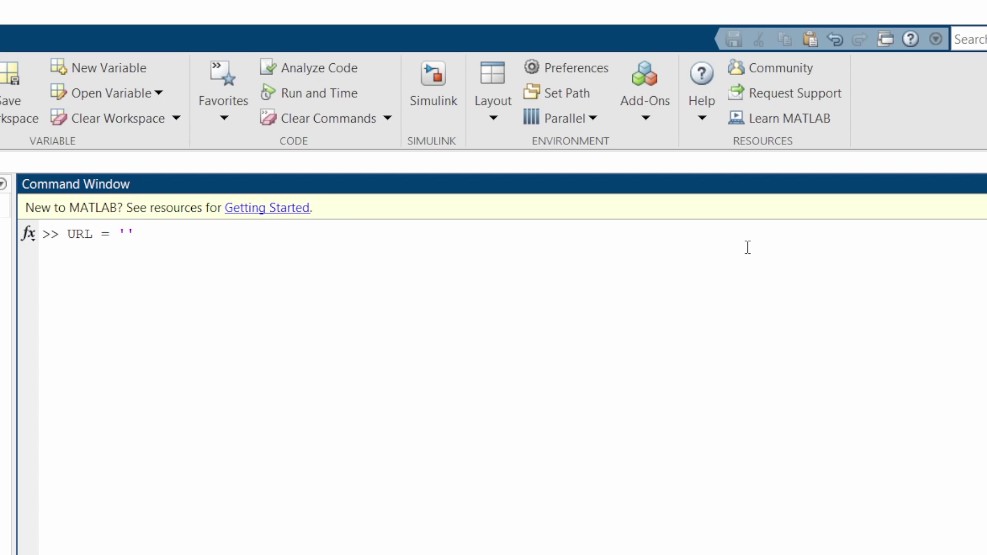
type("'")
key("ctrl+v")
key("Return")
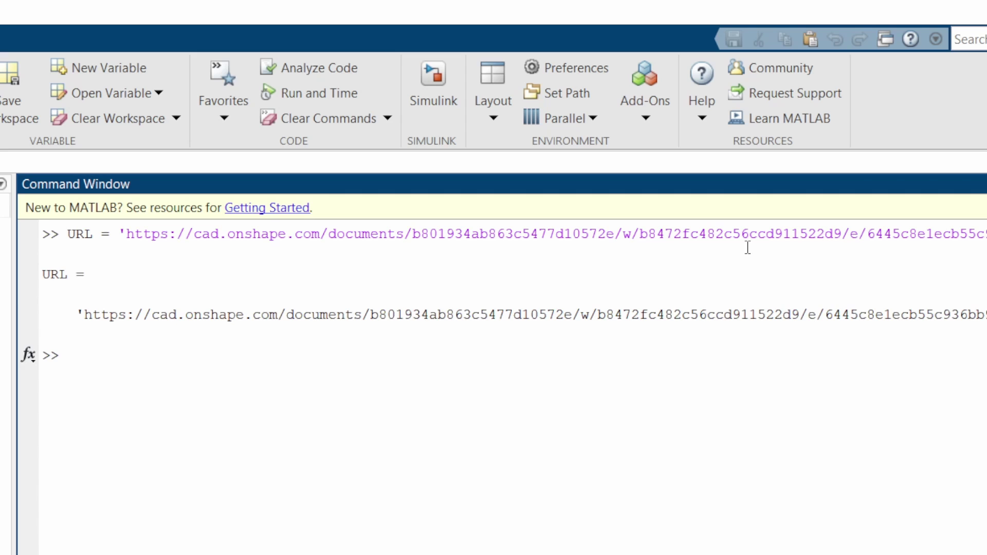
Clear the Command Window and run exportedModel = smexportonshape(URL).
type("clc")
key("Return")
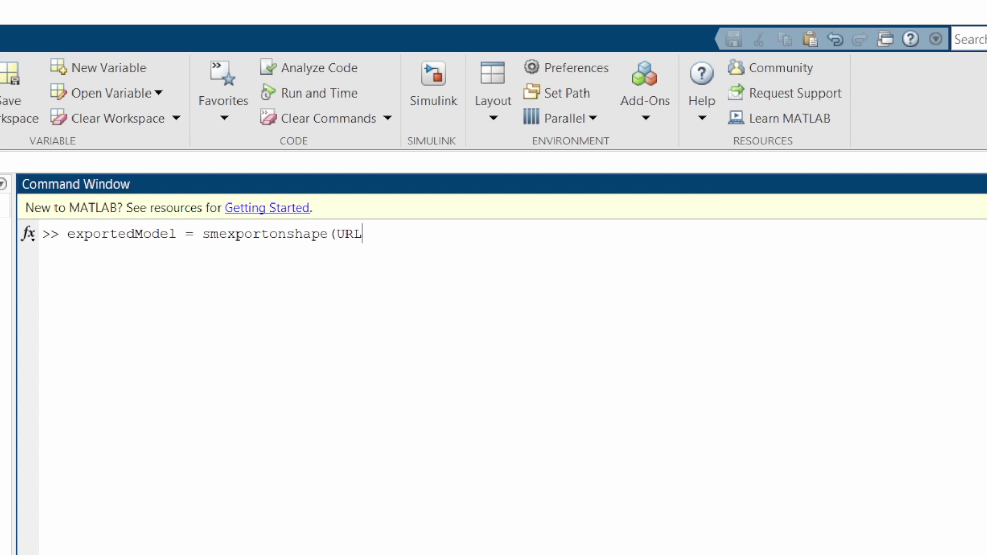
key("Return")
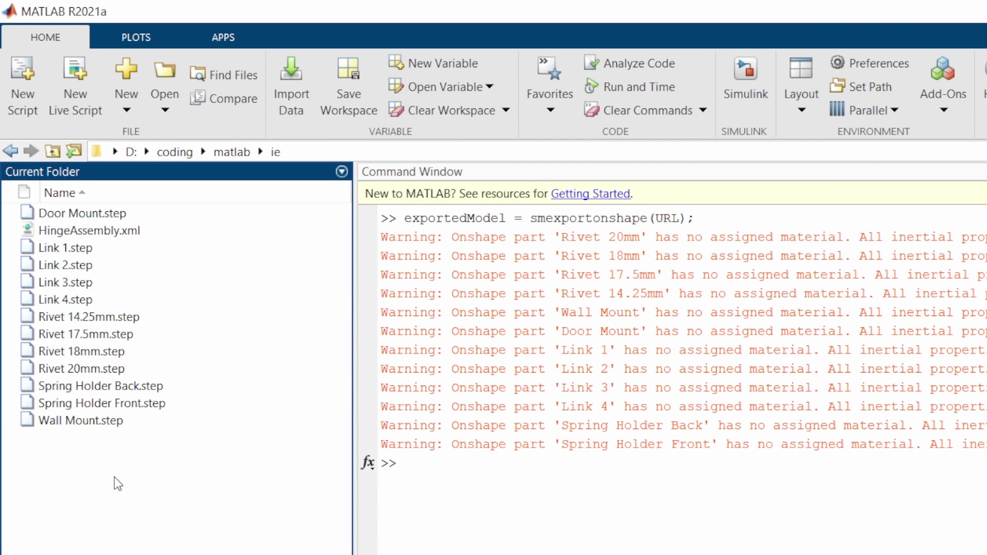
Check the exported files, pick HingeAssembly.xml, then clear the warnings with clc.
left_click_drag(114, 477, 103, 427)
left_click(132, 472)
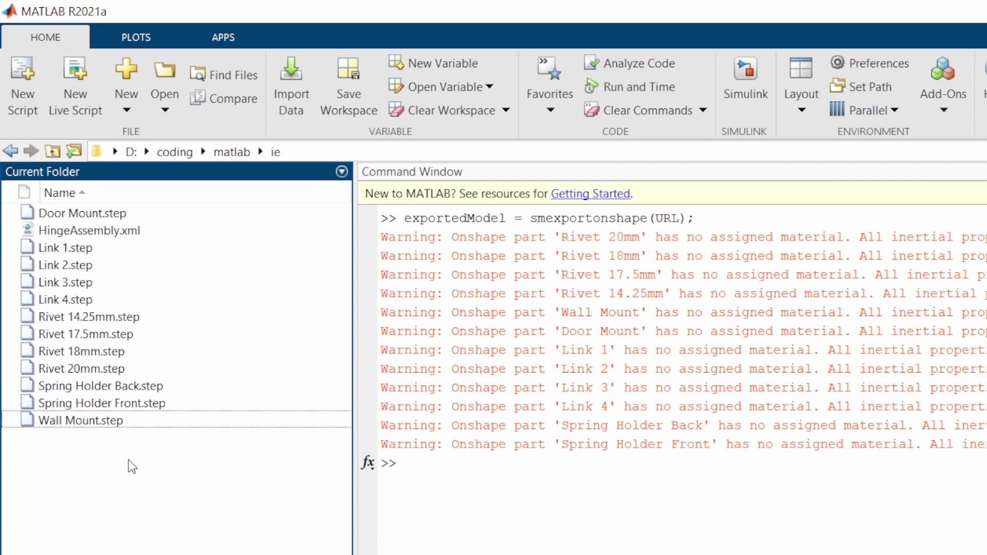
left_click(116, 232)
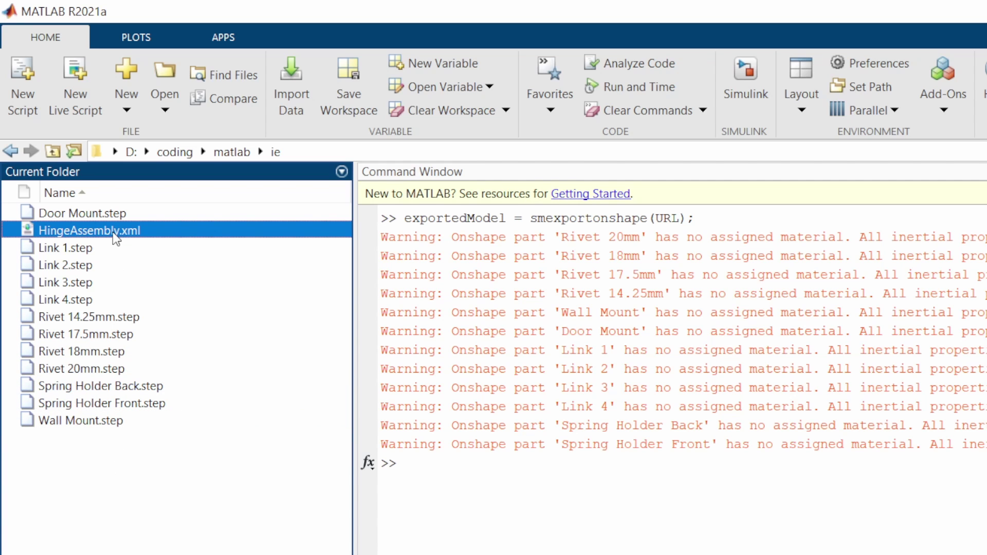
left_click(517, 514)
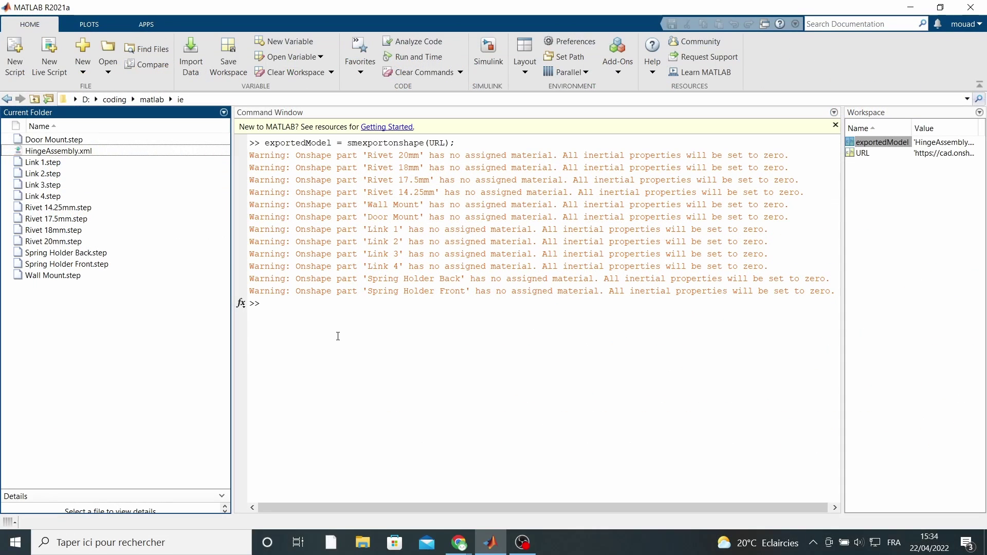
left_click(478, 354)
type("cl")
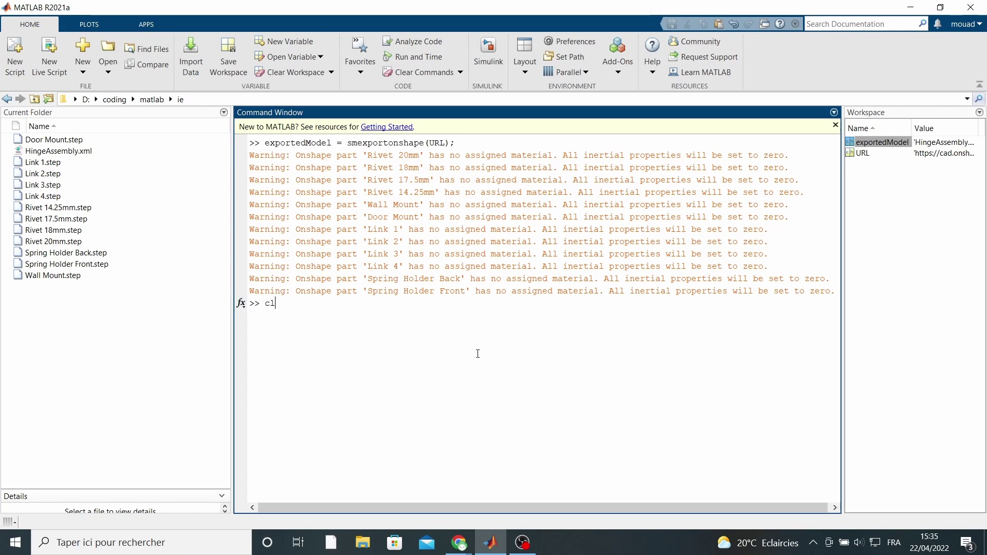
type("c")
key("Return")
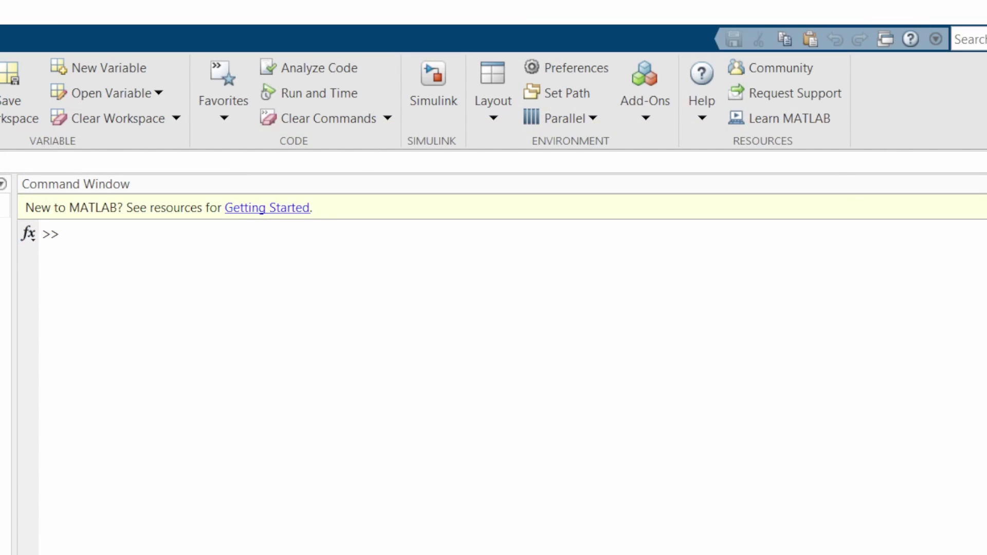
Run model = smimport(exportedModel); to build the HingeAssembly Simulink model.
left_click(530, 476)
type("model = smimport(exportedMo")
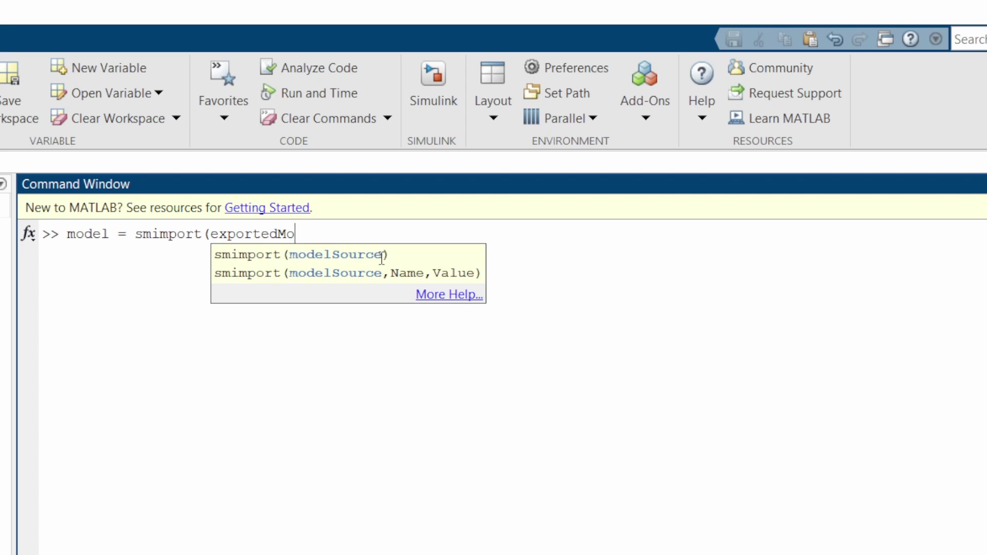
type("del)")
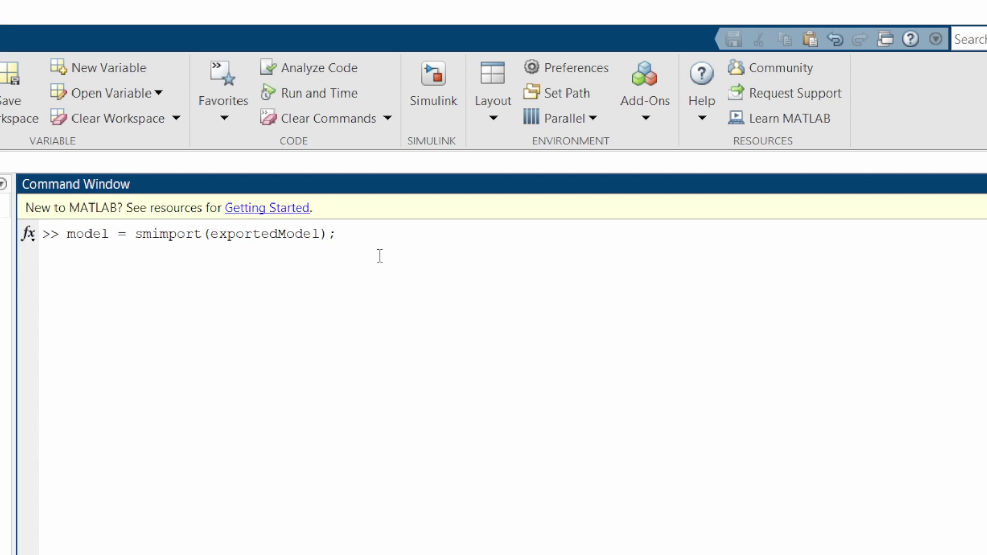
type(";")
key("Return")
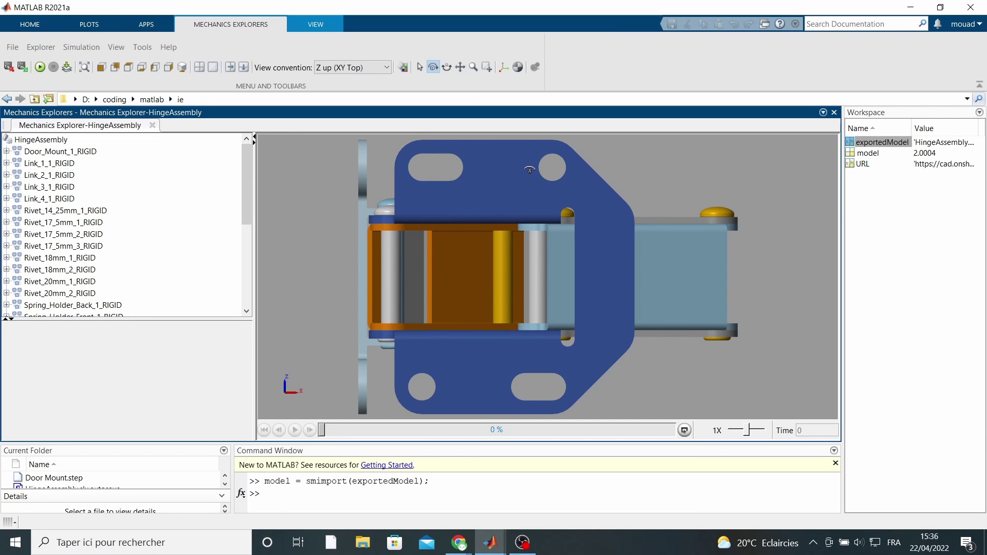
Orbit and zoom the imported hinge assembly in Mechanics Explorer.
left_click_drag(529, 170, 514, 252)
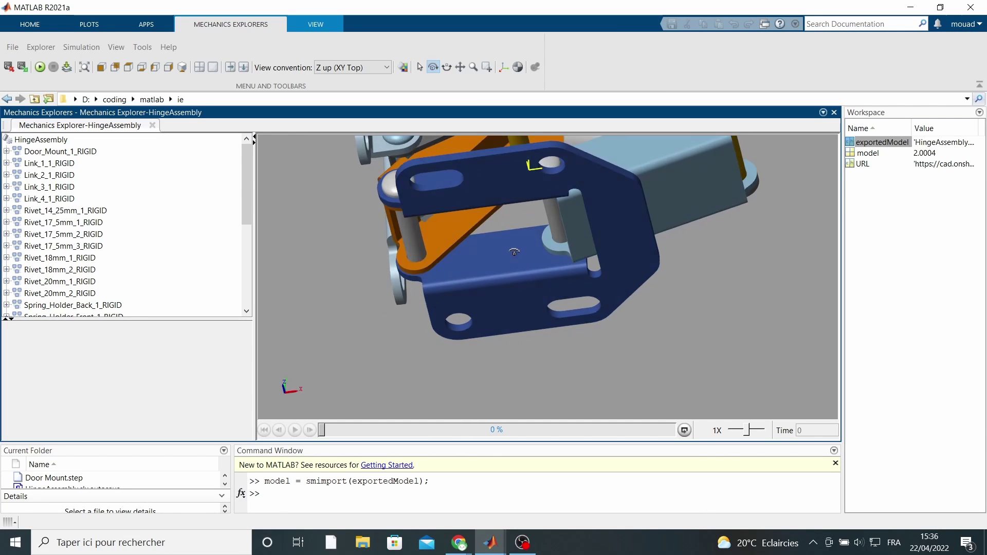
scroll(514, 252, "down", 5)
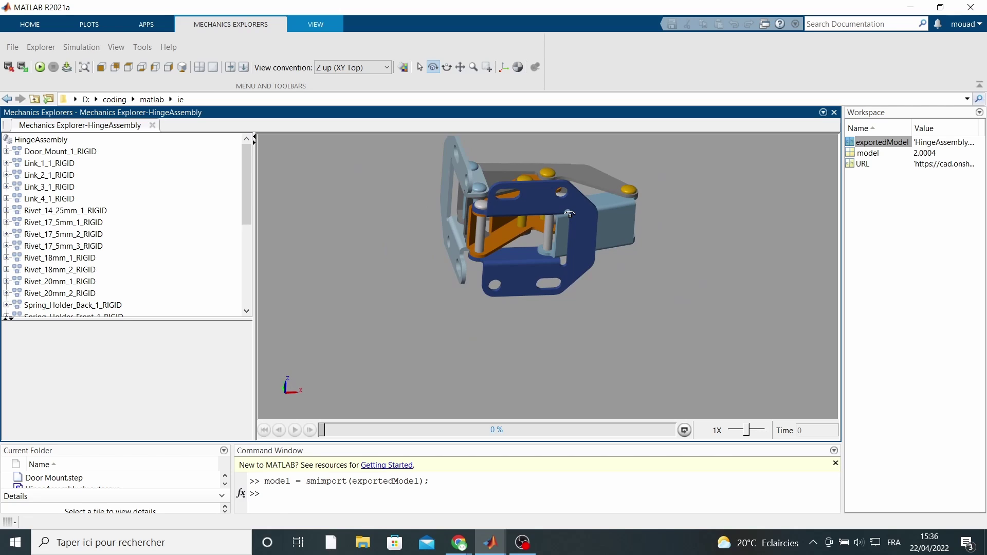
left_click_drag(569, 214, 652, 209)
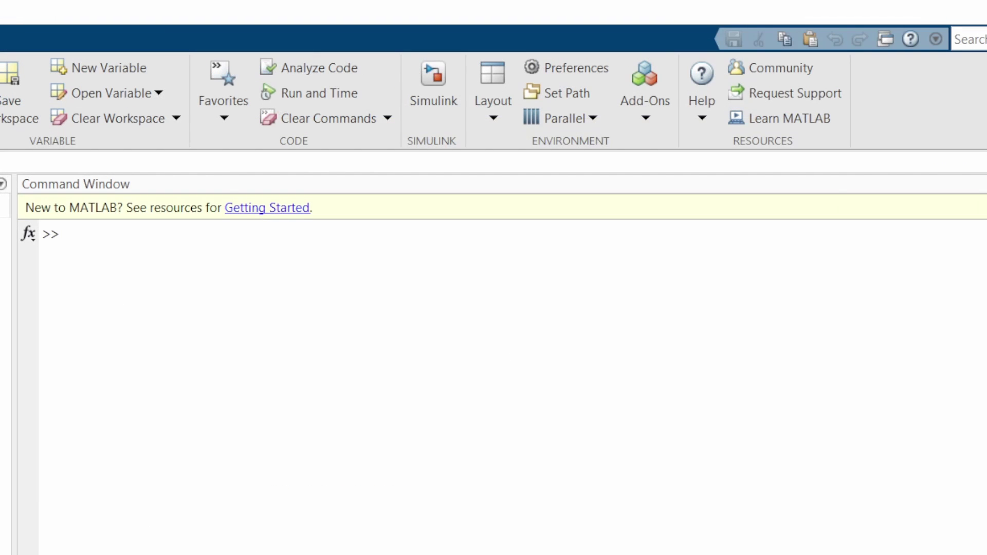
Store the pasted robot assembly Onshape link in the URL variable.
left_click(67, 234)
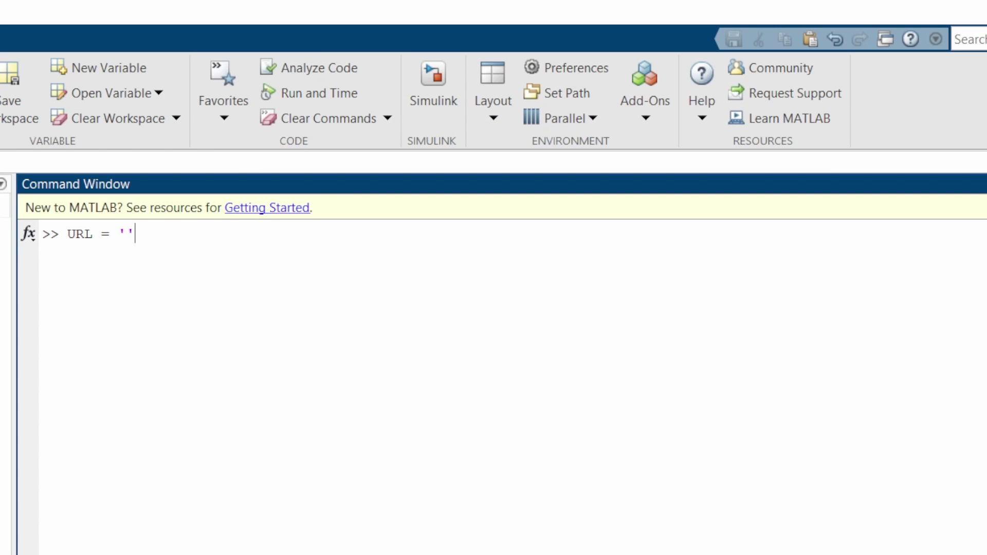
key("ctrl+v")
key("Return")
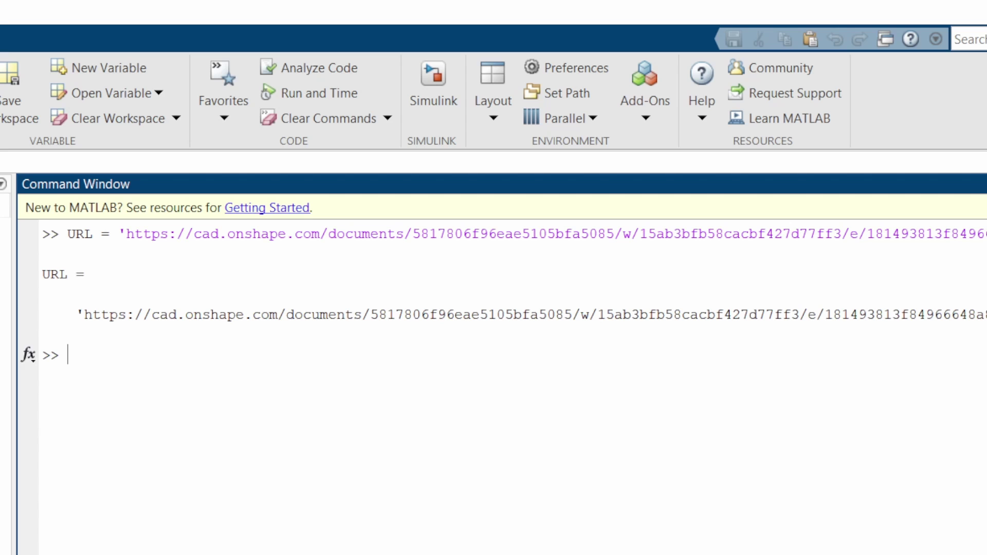
Export the robot with smexportonshape(URL) and import it with smimport(exportedModel).
type("exportedModel = sme")
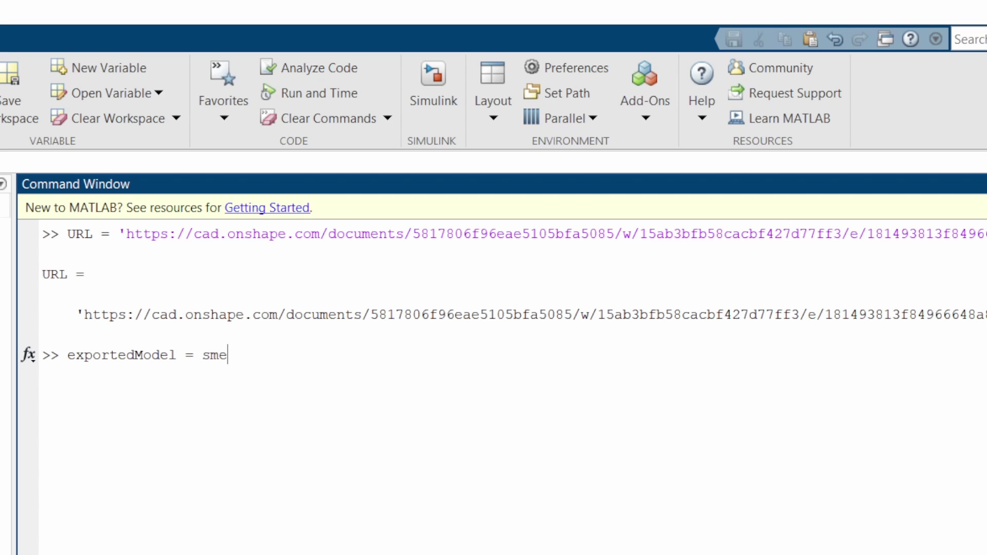
type("xportonshape(URL);")
key("Return")
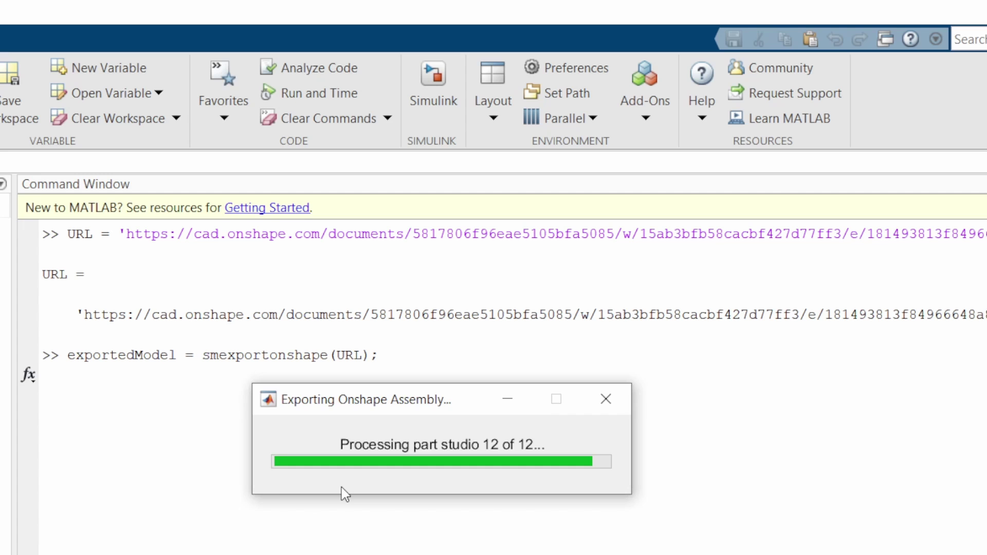
type("model = ")
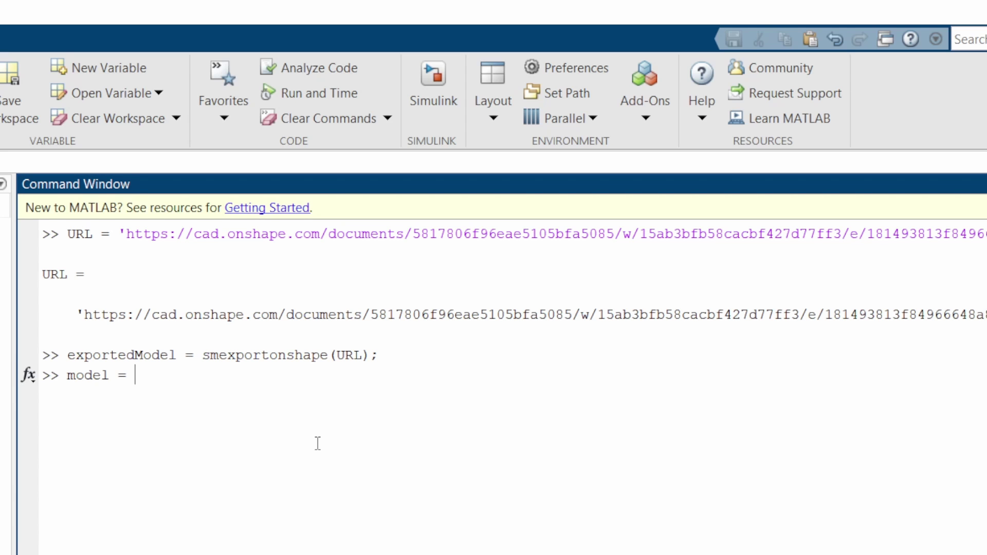
type("smimport(exportedModel")
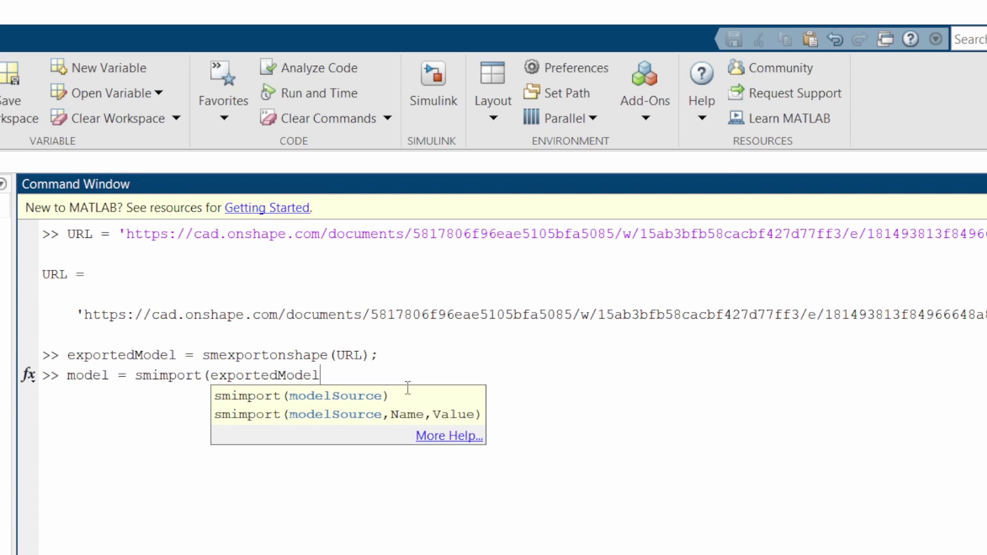
type(");")
key("Return")
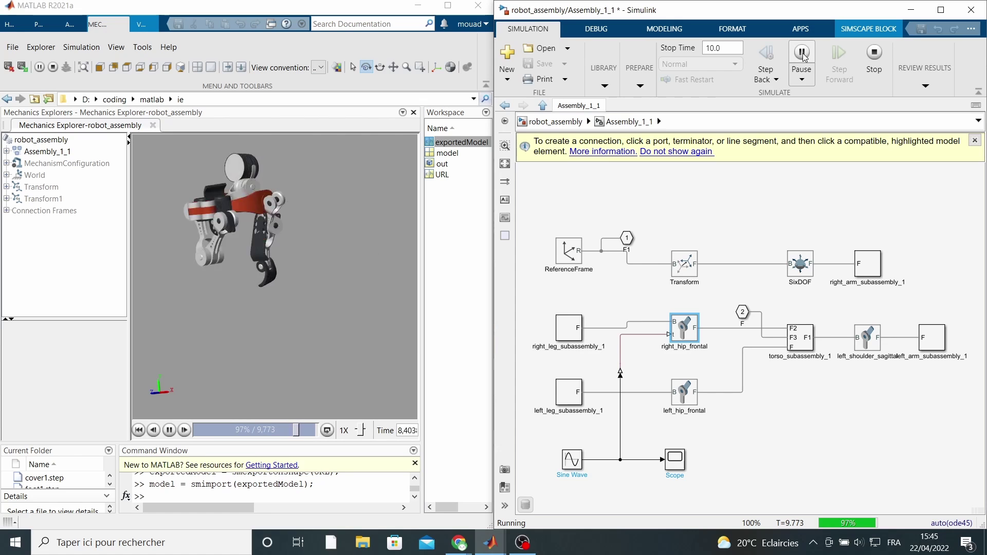
Stop the robot_assembly simulation at about 9.77 s.
left_click(881, 57)
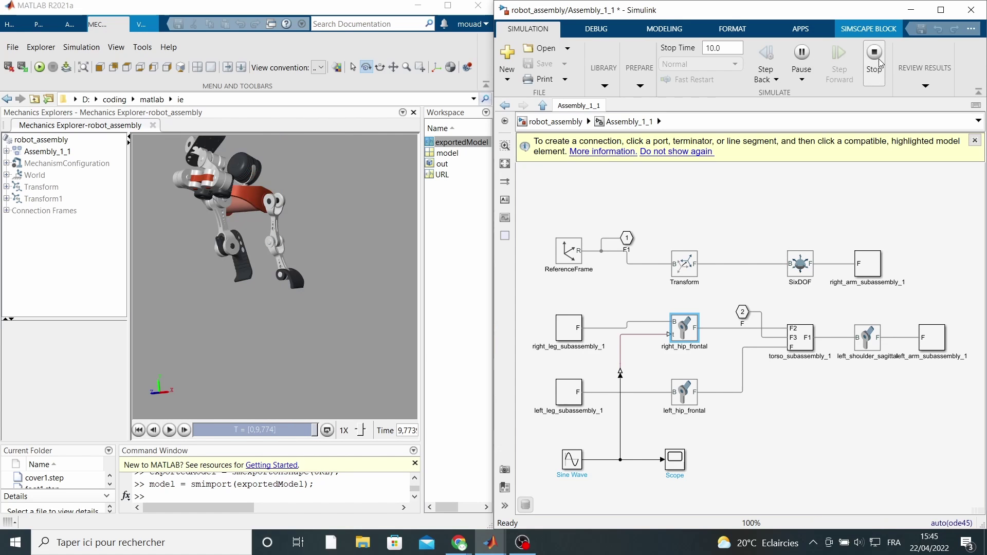